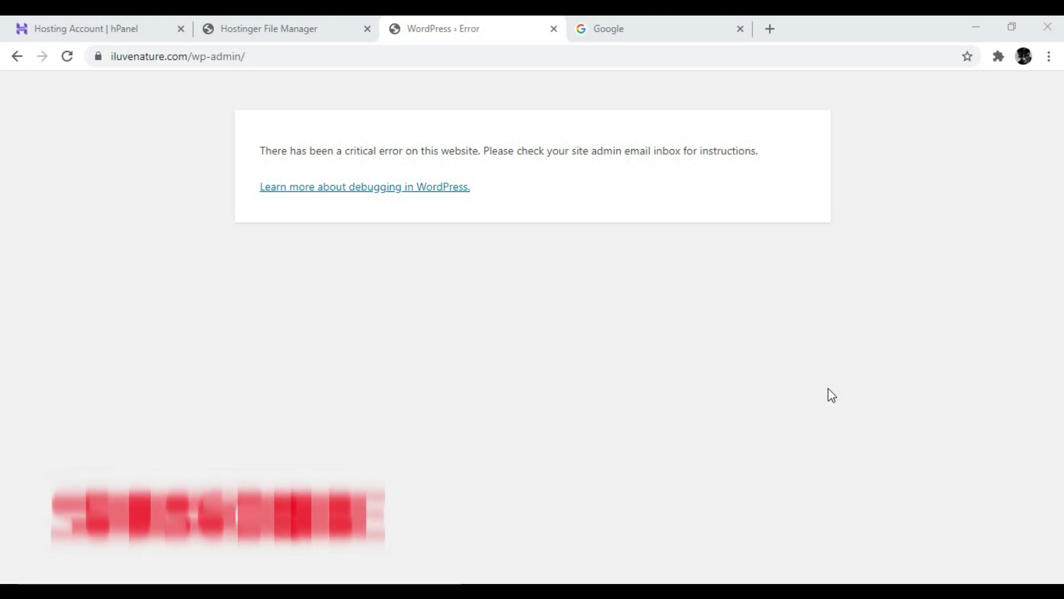
Inspect the site's address bar, highlighting the wp-admin part and then the domain
click(262, 57)
drag(261, 56, 192, 56)
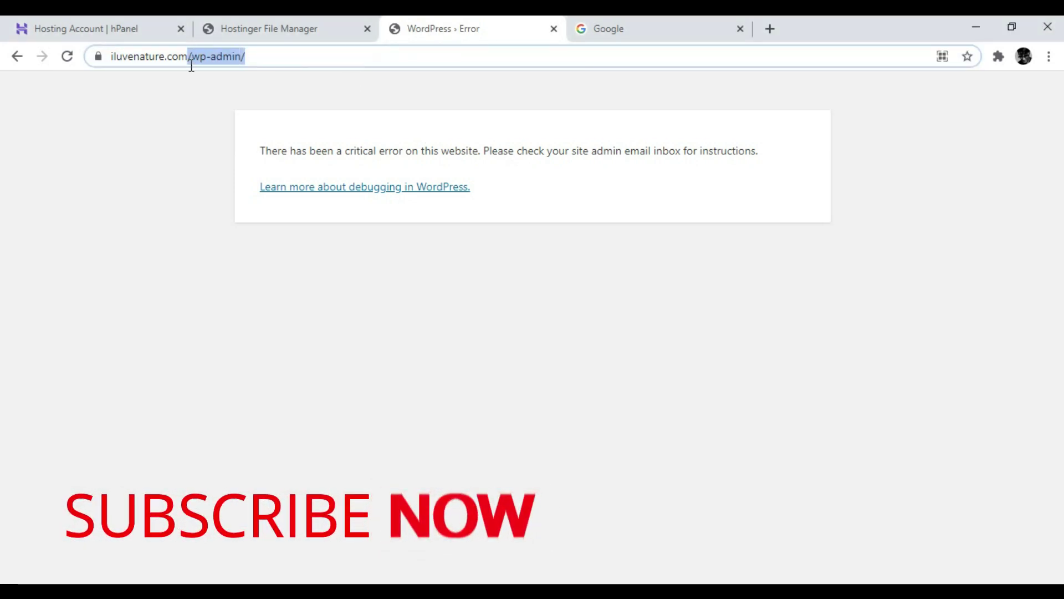
click(395, 297)
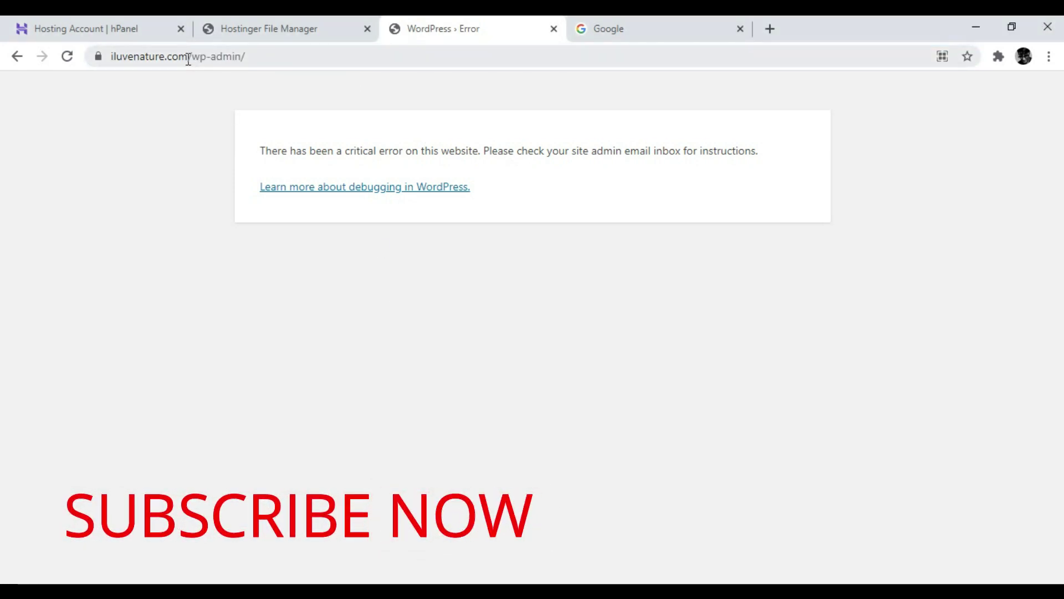
drag(190, 58, 110, 57)
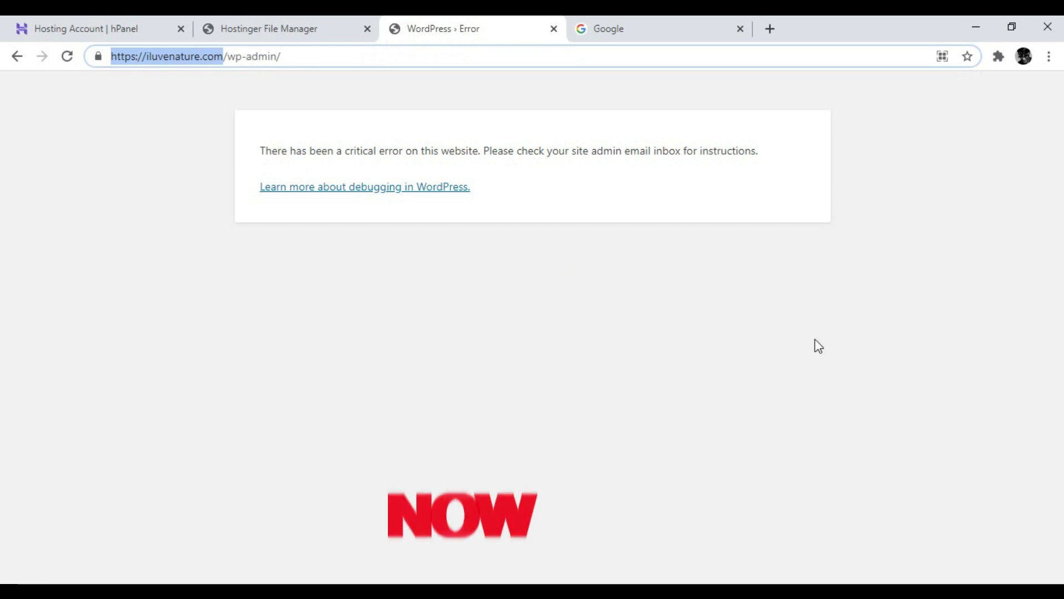
click(816, 338)
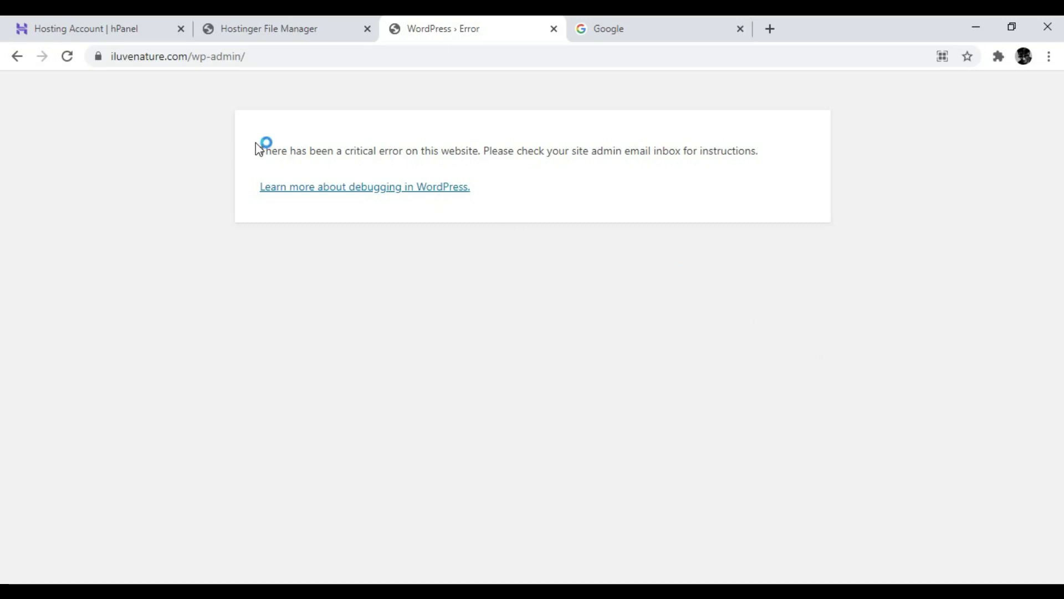
Highlight the critical error message and open the 'Learn more about debugging in WordPress' article
drag(260, 151, 788, 156)
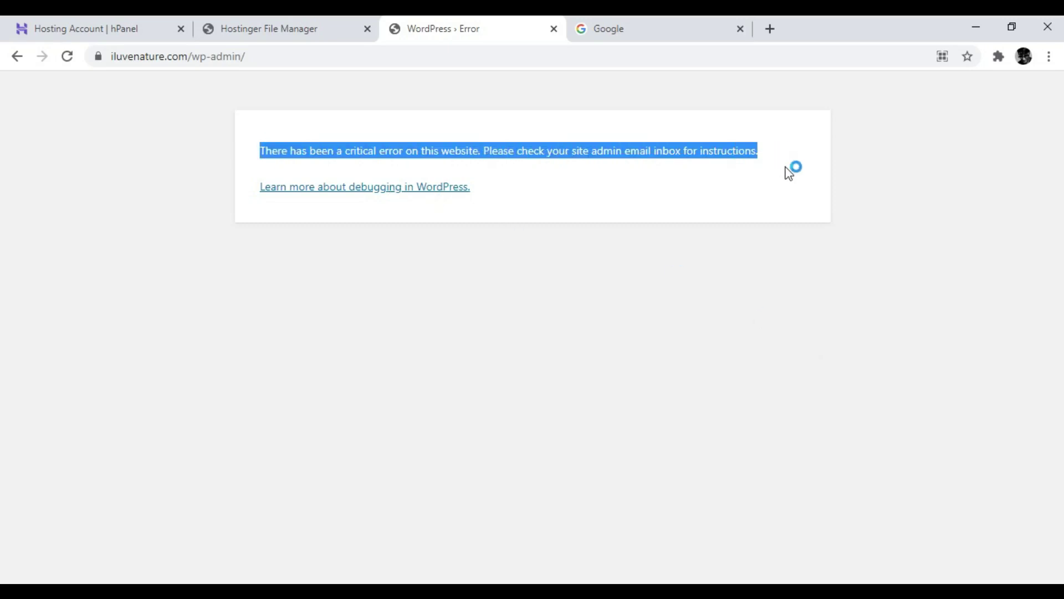
click(792, 170)
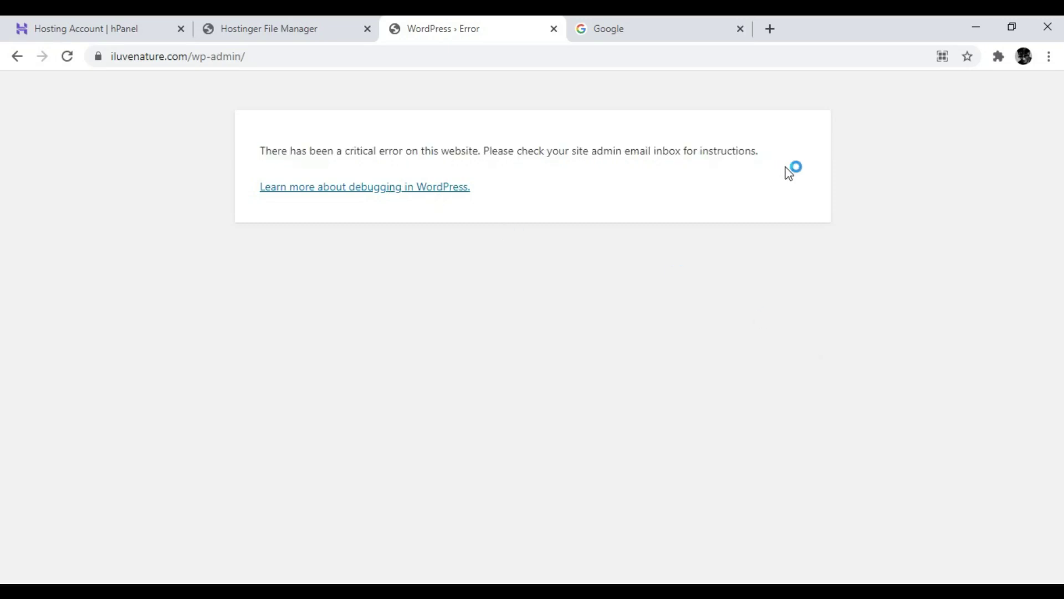
click(440, 190)
scroll(716, 319, down, 2)
scroll(716, 319, down, 2)
scroll(705, 319, down, 2)
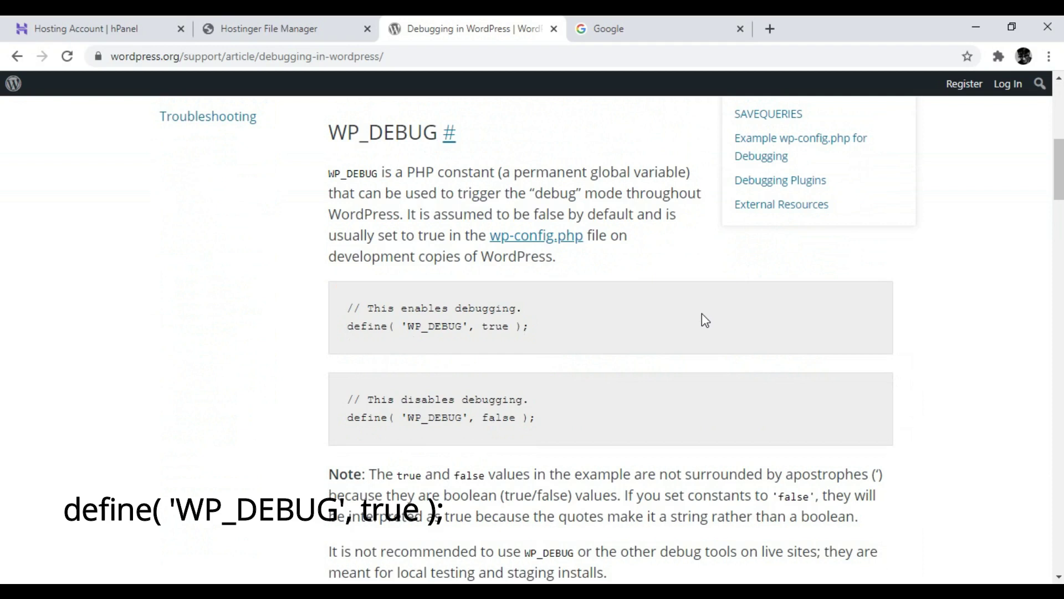
Go to hPanel's File Manager and open the public_html folder
click(162, 17)
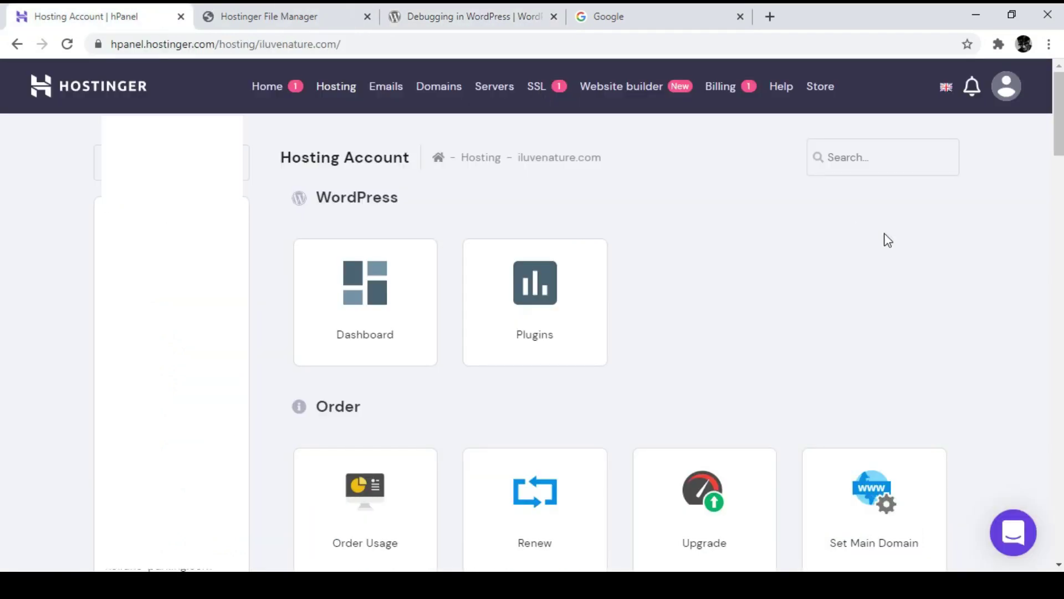
scroll(887, 240, down, 5)
scroll(888, 239, down, 4)
scroll(887, 240, down, 3)
scroll(887, 239, down, 5)
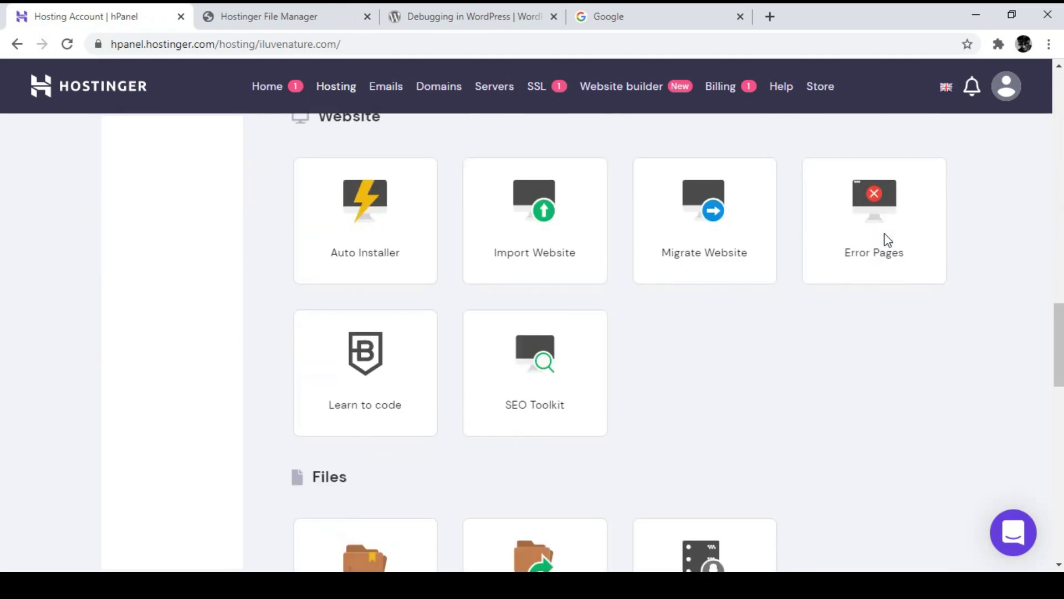
scroll(887, 239, down, 4)
scroll(887, 240, up, 1)
click(268, 16)
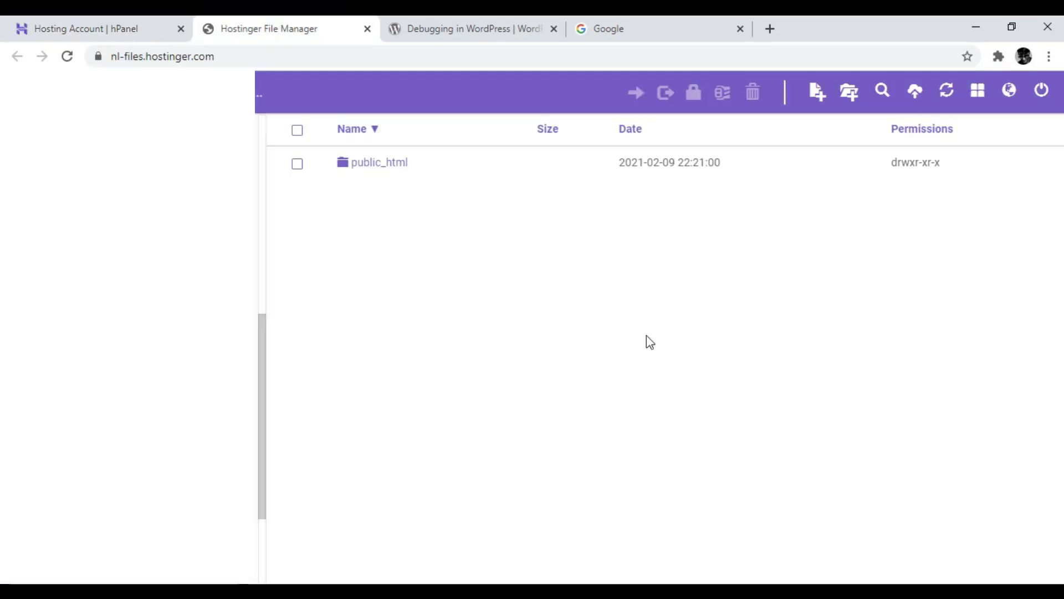
double_click(408, 164)
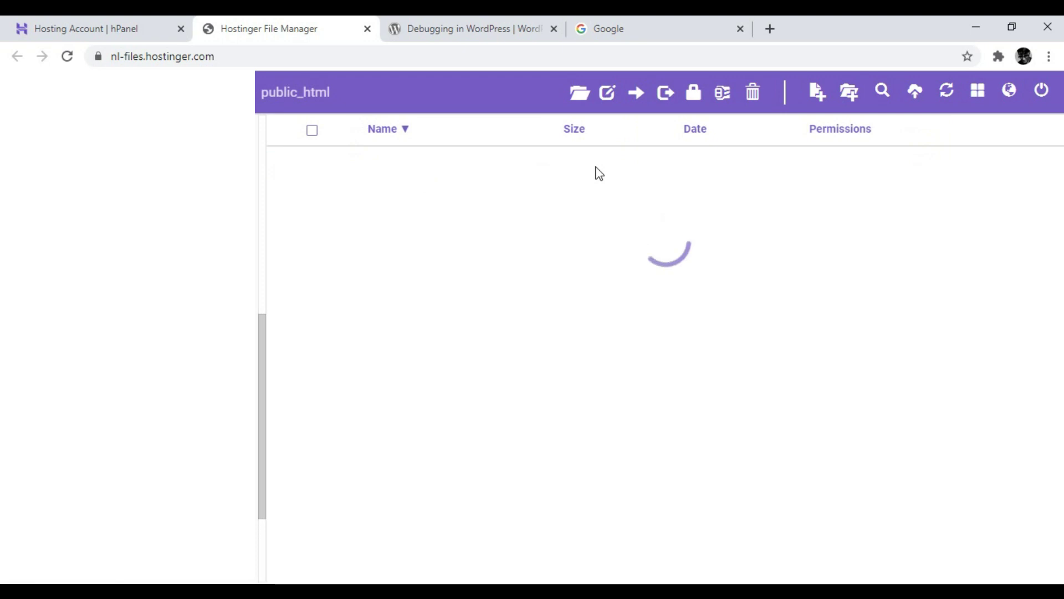
scroll(612, 278, down, 5)
scroll(614, 324, down, 1)
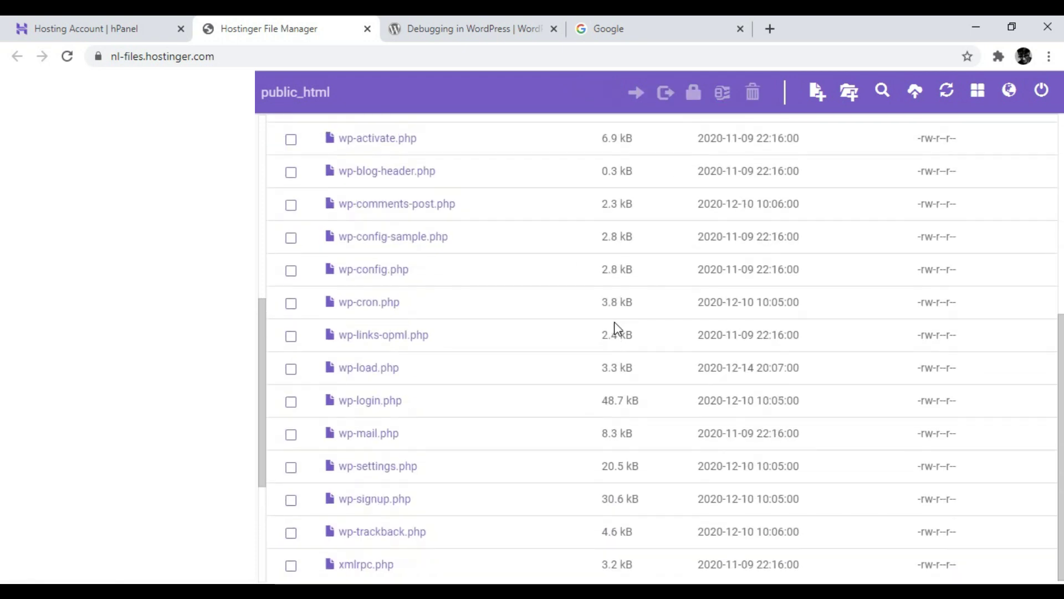
Open wp-config.php and copy the define( 'WP_DEBUG', true ); line from the article
double_click(410, 270)
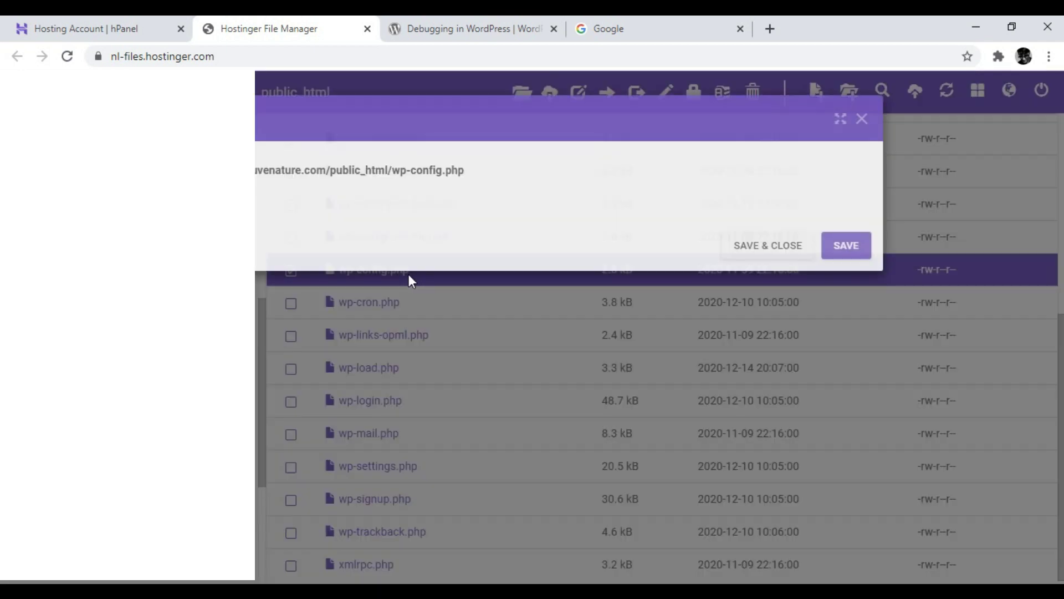
click(473, 28)
drag(348, 326, 557, 325)
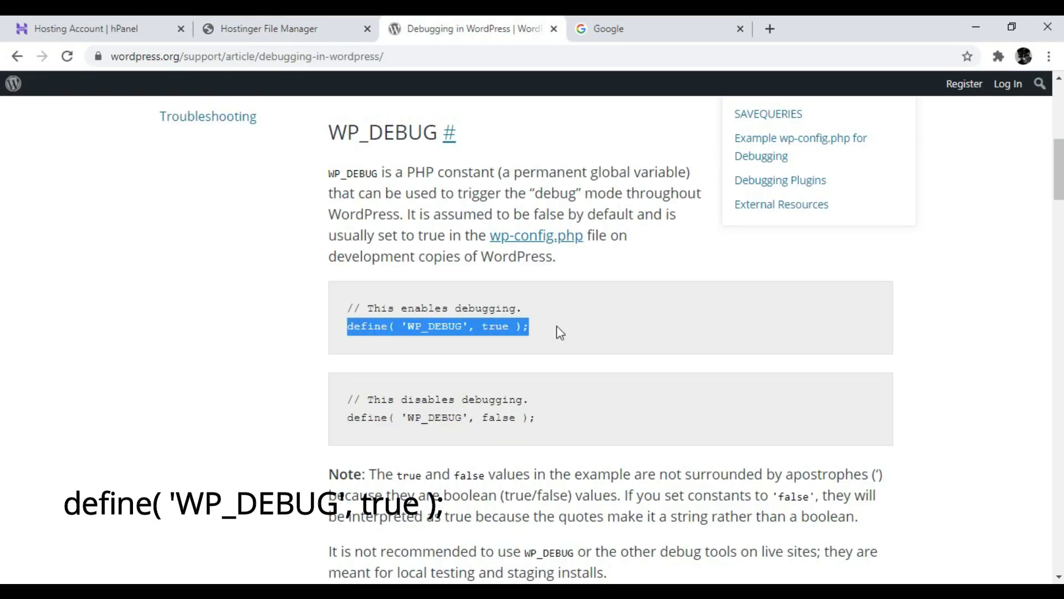
key(ctrl+c)
Paste the WP_DEBUG line as a new line 3 in wp-config.php and save
click(269, 28)
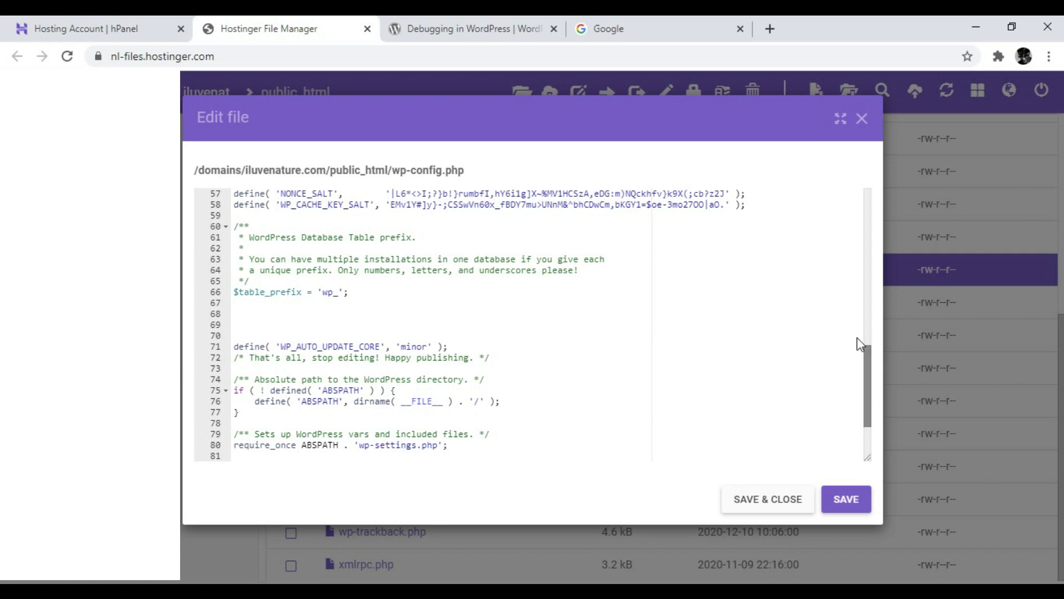
drag(871, 422, 867, 186)
click(390, 205)
key(Return)
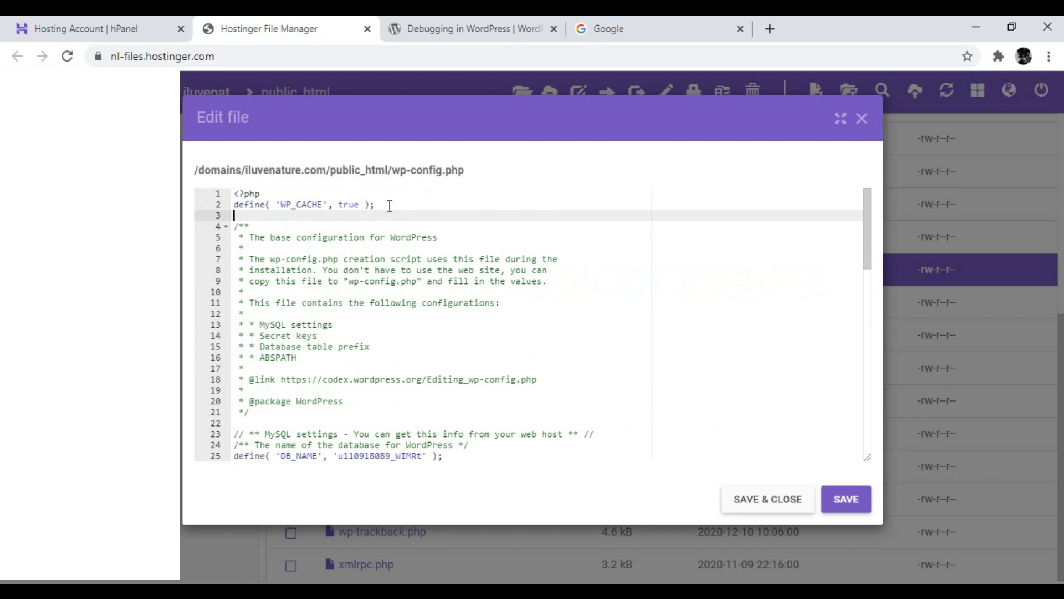
key(ctrl+v)
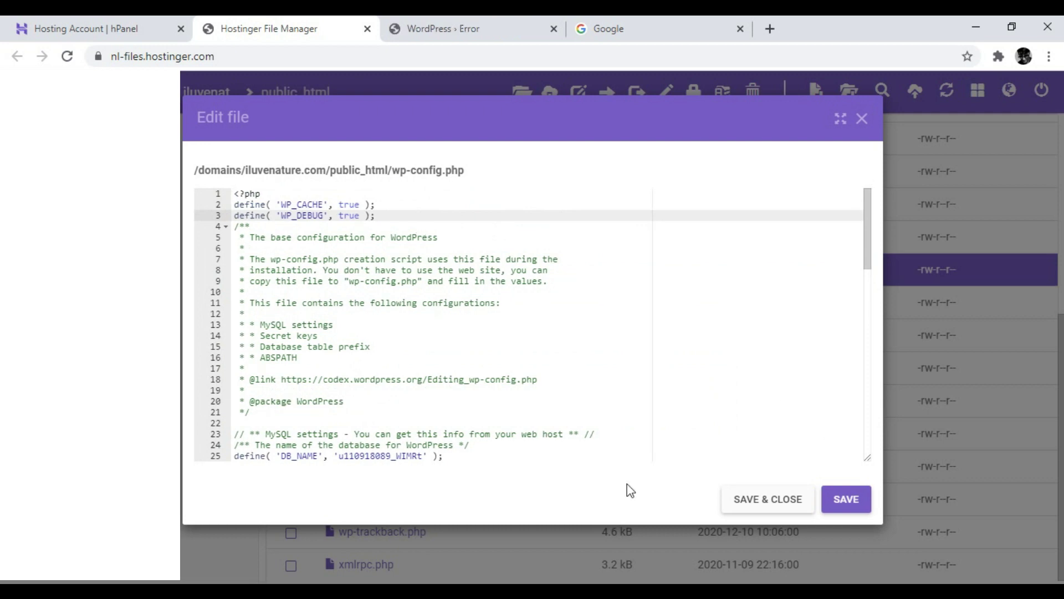
click(846, 499)
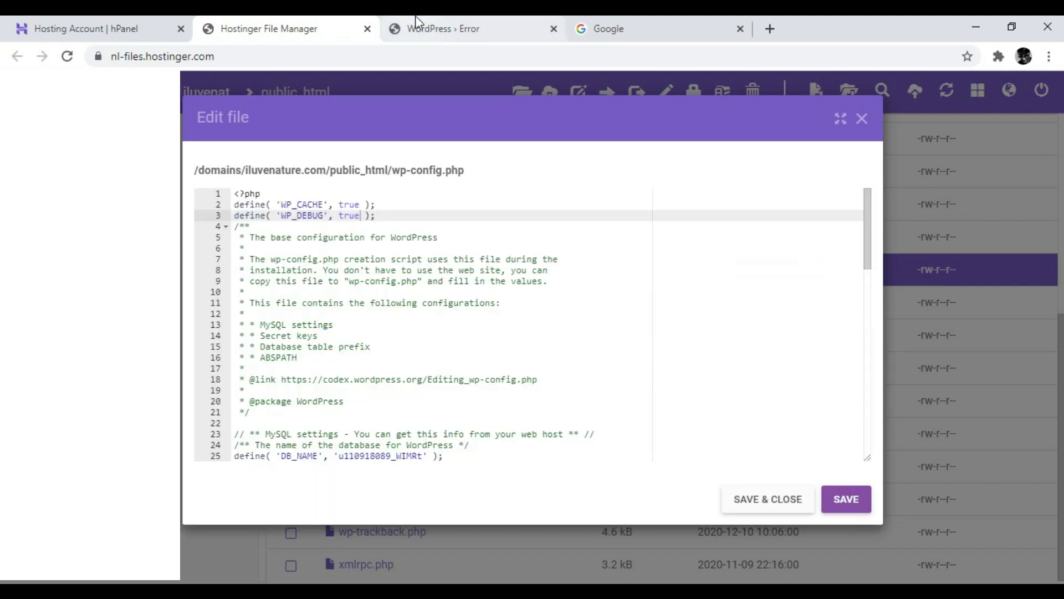
Reload wp-admin and highlight wpforms-lite/wpforms.php in the line 82 parse error
click(467, 28)
click(466, 56)
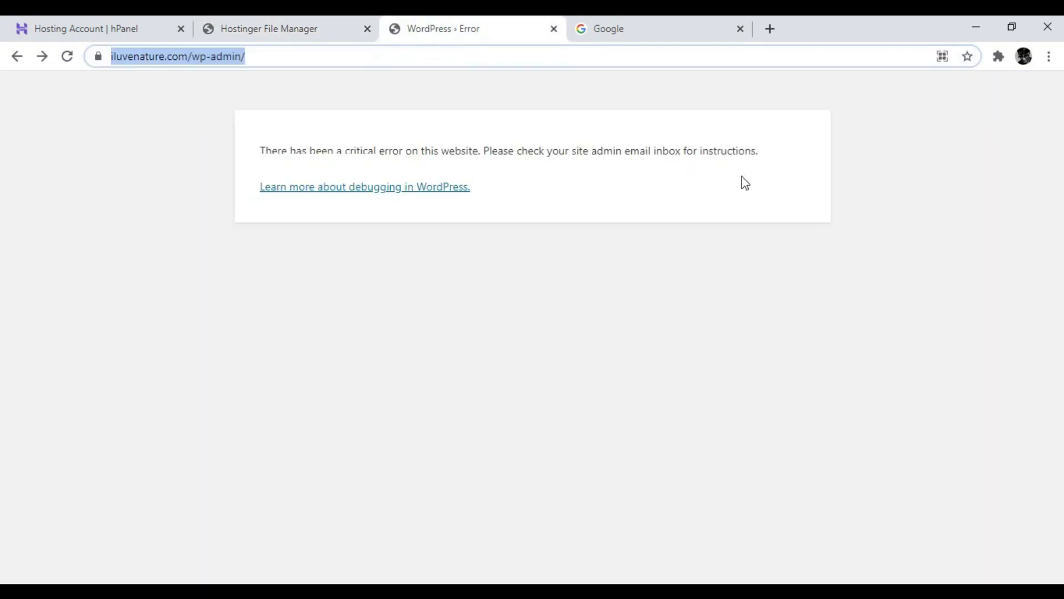
key(Return)
mouse_move(379, 164)
mouse_down()
mouse_move(731, 163)
mouse_move(364, 185)
mouse_up()
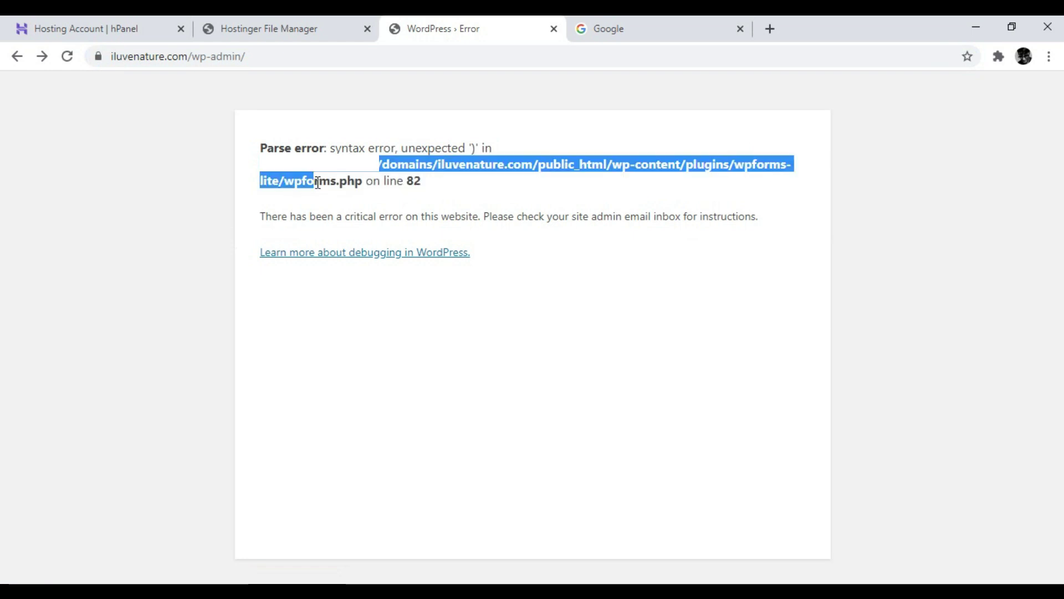
click(283, 181)
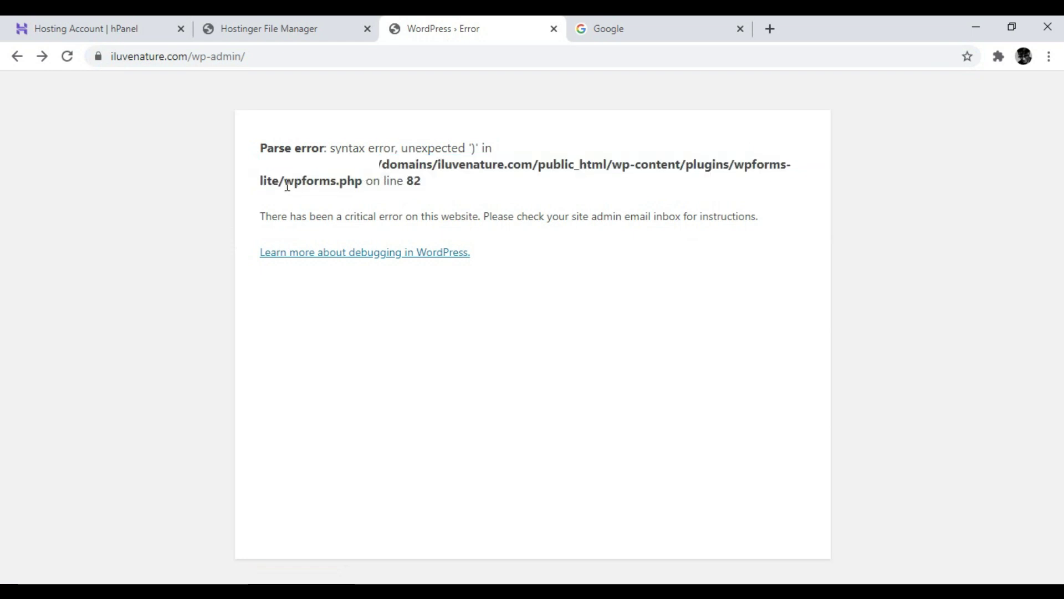
drag(284, 181, 363, 184)
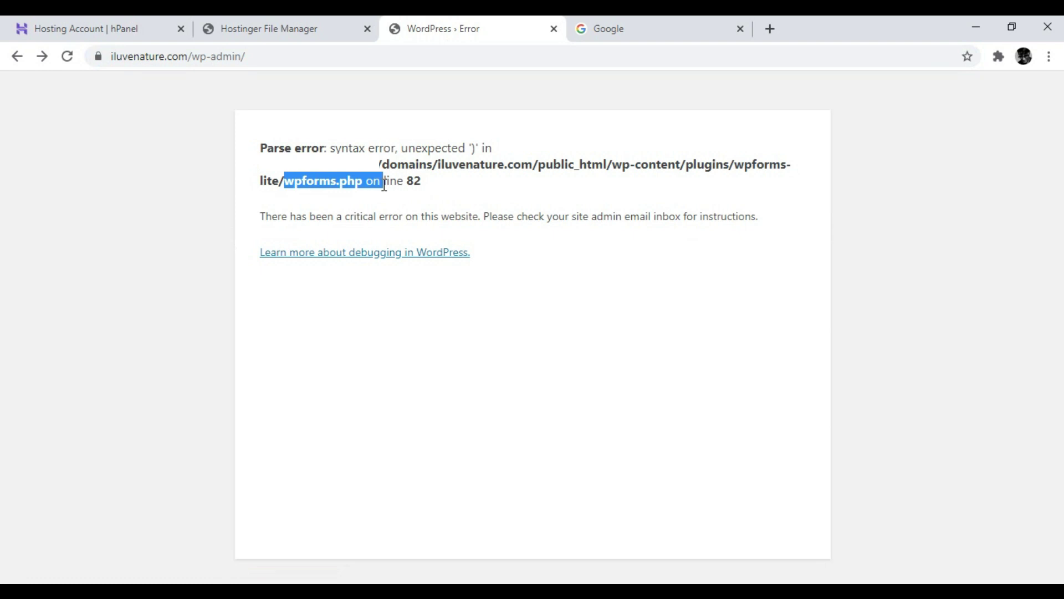
click(743, 189)
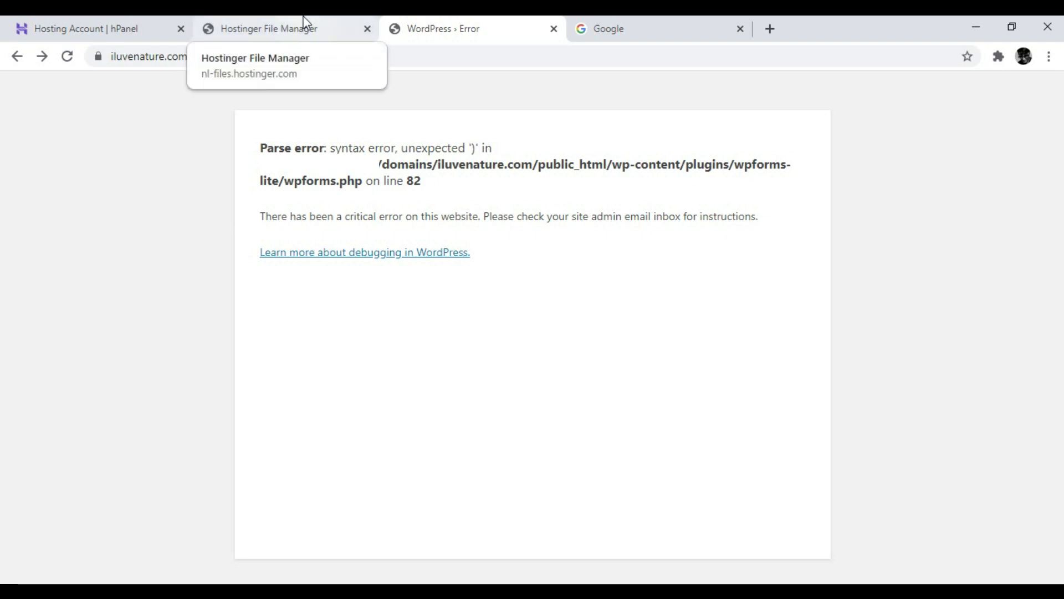
Close the wp-config.php editor and browse to wp-content/plugins/wpforms-lite, matching the error's plugin name
click(307, 18)
click(860, 115)
scroll(850, 139, up, 5)
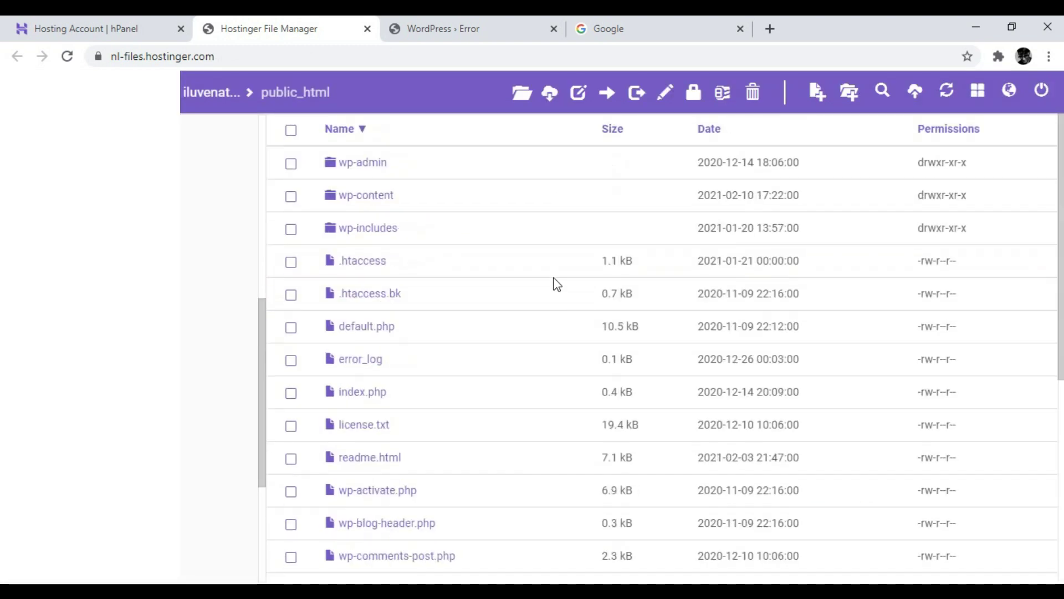
double_click(388, 196)
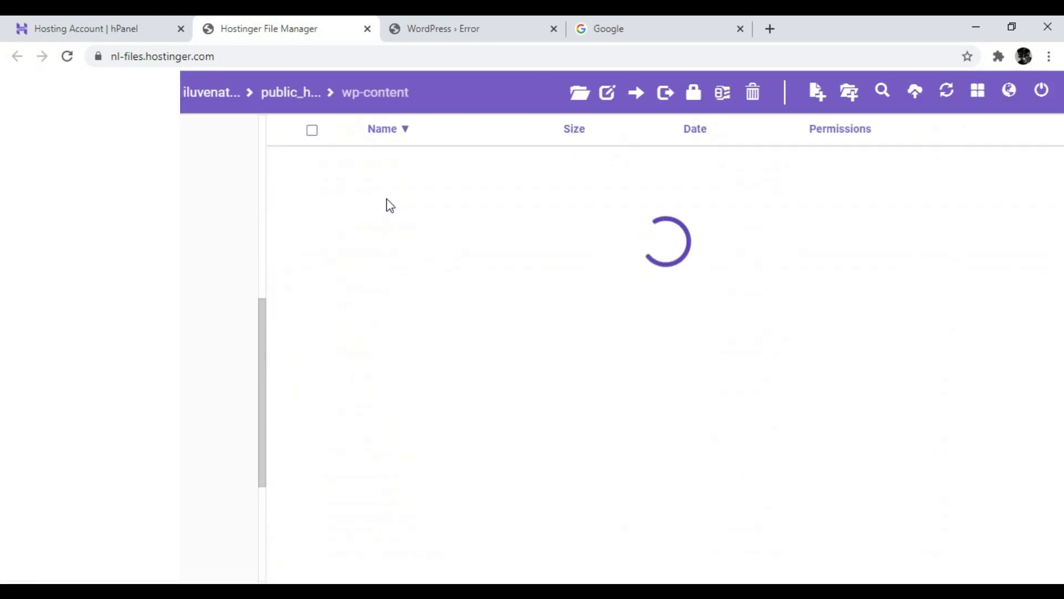
double_click(373, 198)
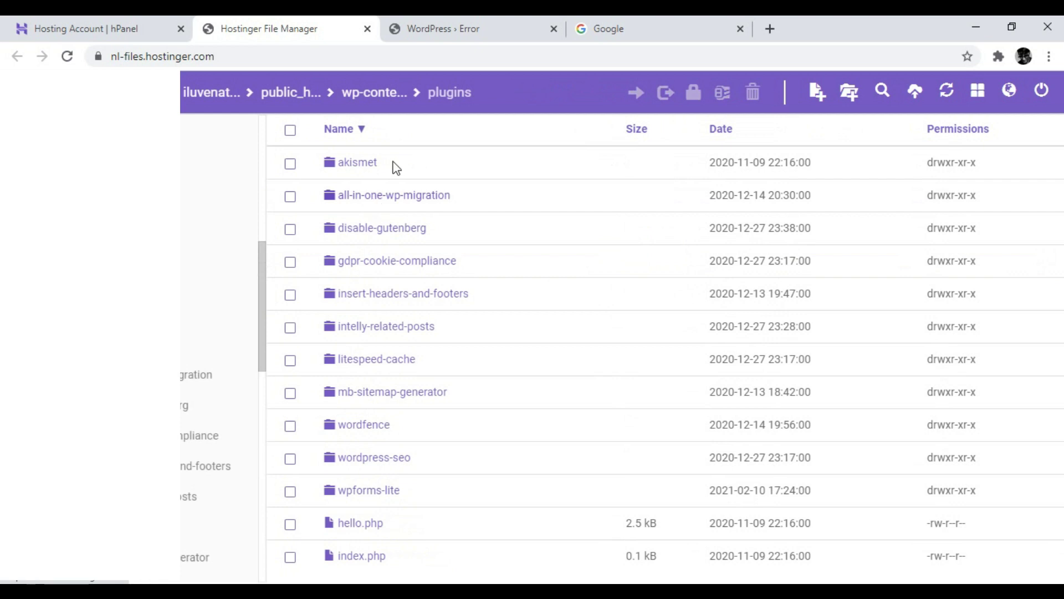
click(442, 28)
drag(735, 164, 280, 181)
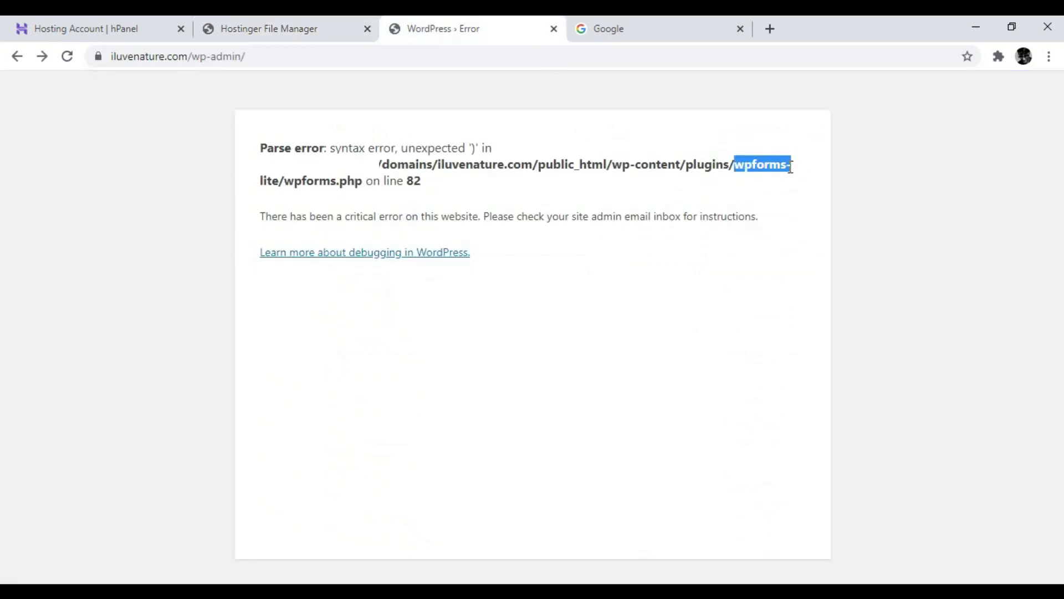
click(269, 28)
double_click(368, 490)
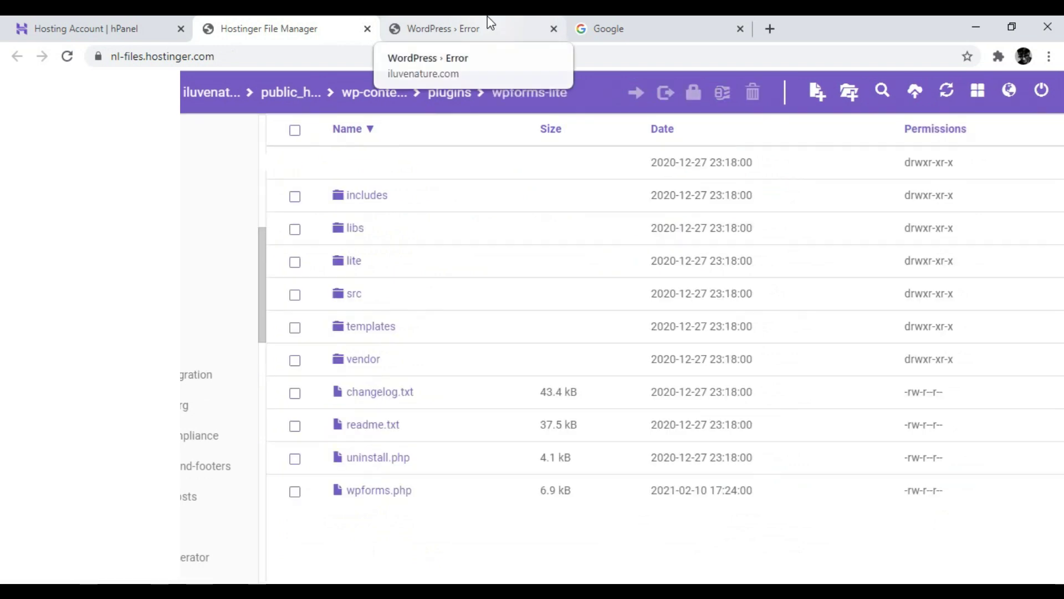
Note wpforms.php and line 82 in the error, then open wpforms.php at that line
click(488, 16)
click(281, 183)
drag(285, 181, 366, 182)
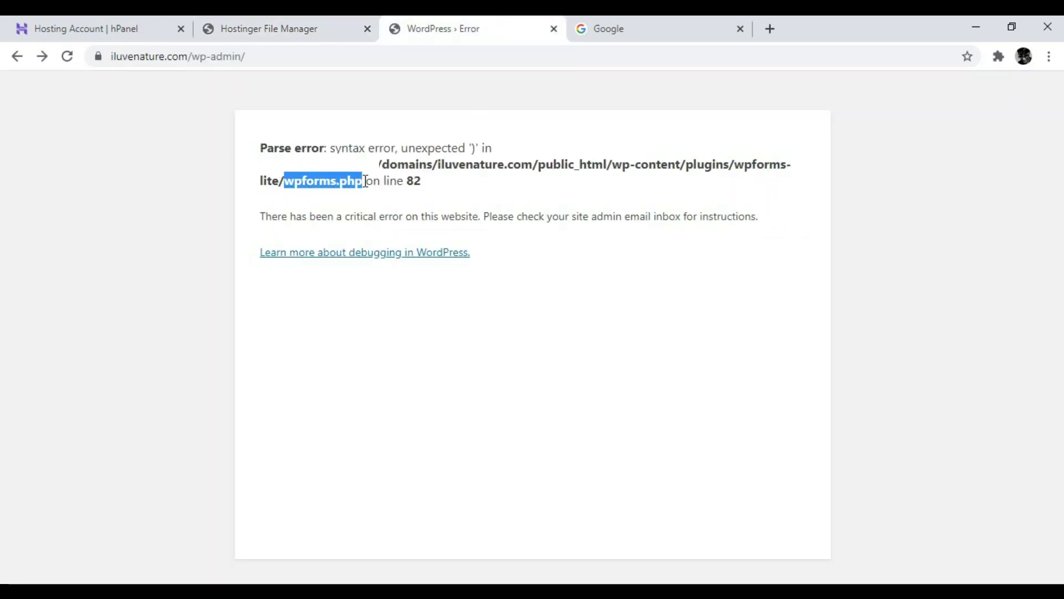
double_click(413, 181)
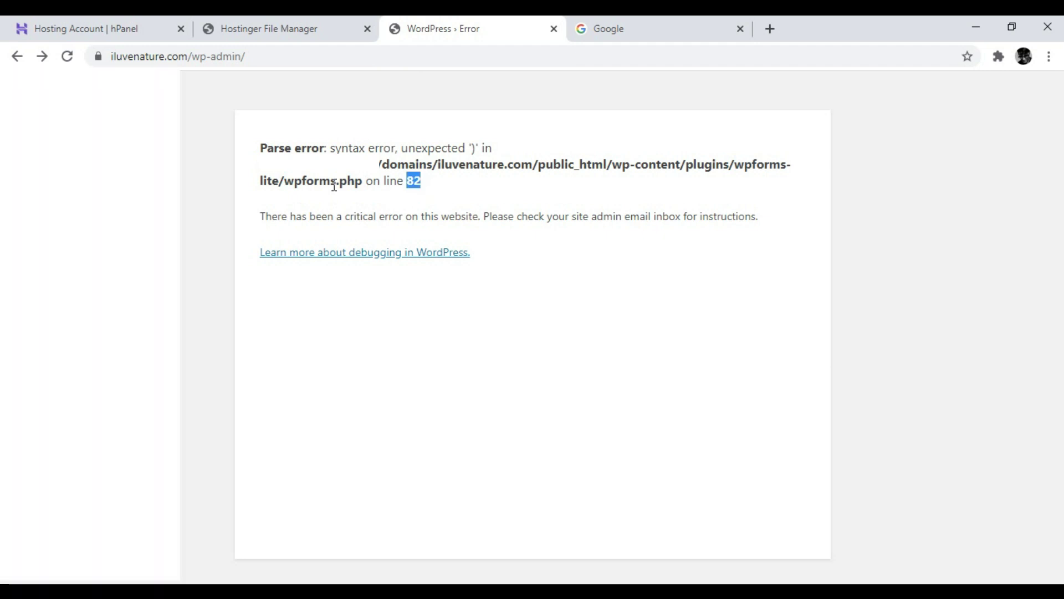
click(269, 28)
double_click(395, 491)
scroll(533, 318, down, 5)
scroll(533, 319, down, 5)
drag(299, 340, 589, 341)
Delete the extra ')' on line 82 of wpforms.php, save, and reload the site
click(578, 340)
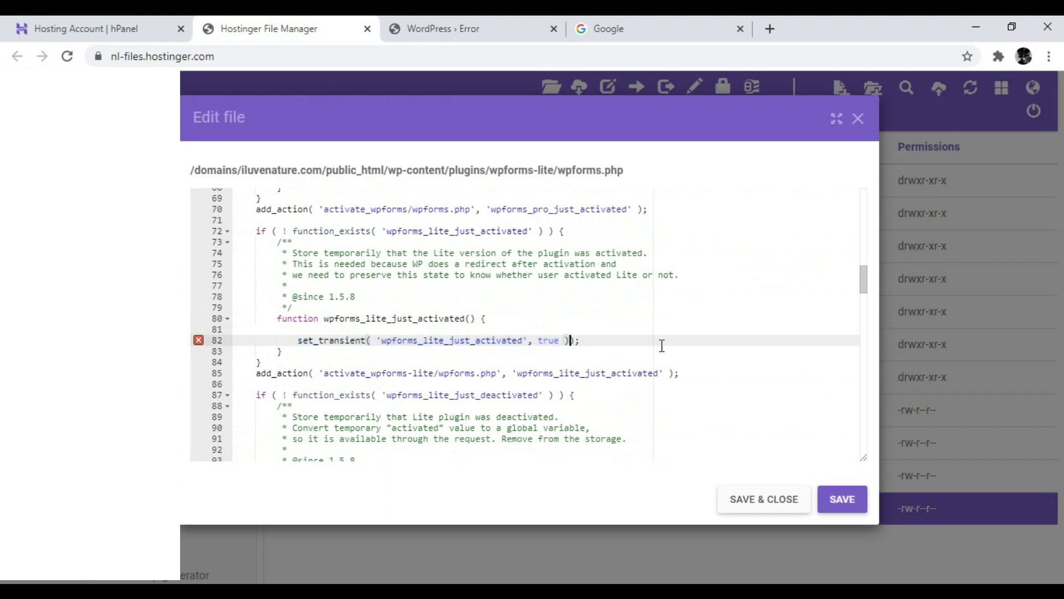
key(BackSpace)
click(843, 498)
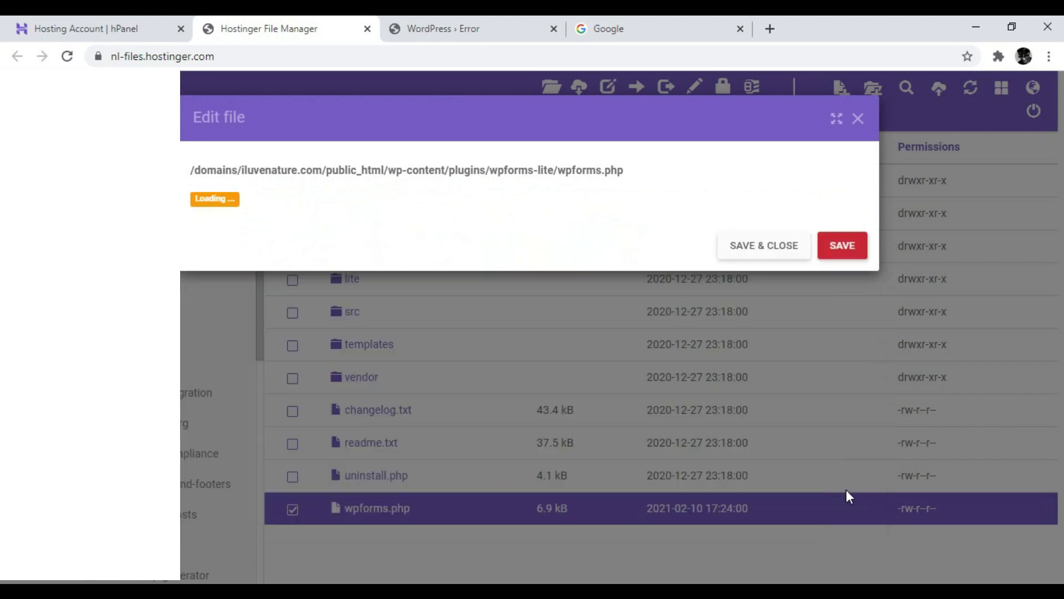
click(444, 29)
click(452, 56)
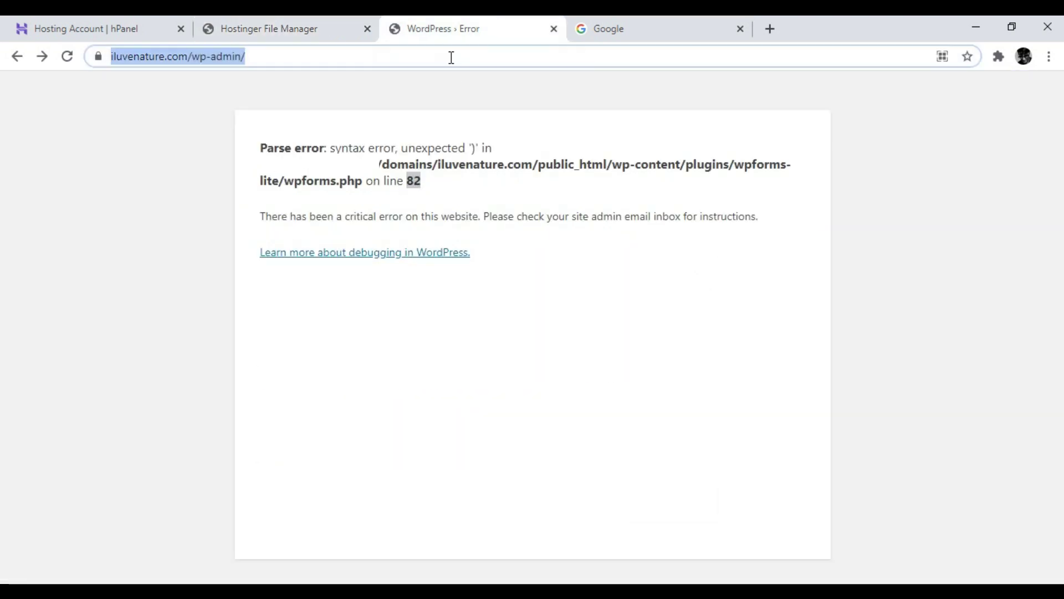
key(Return)
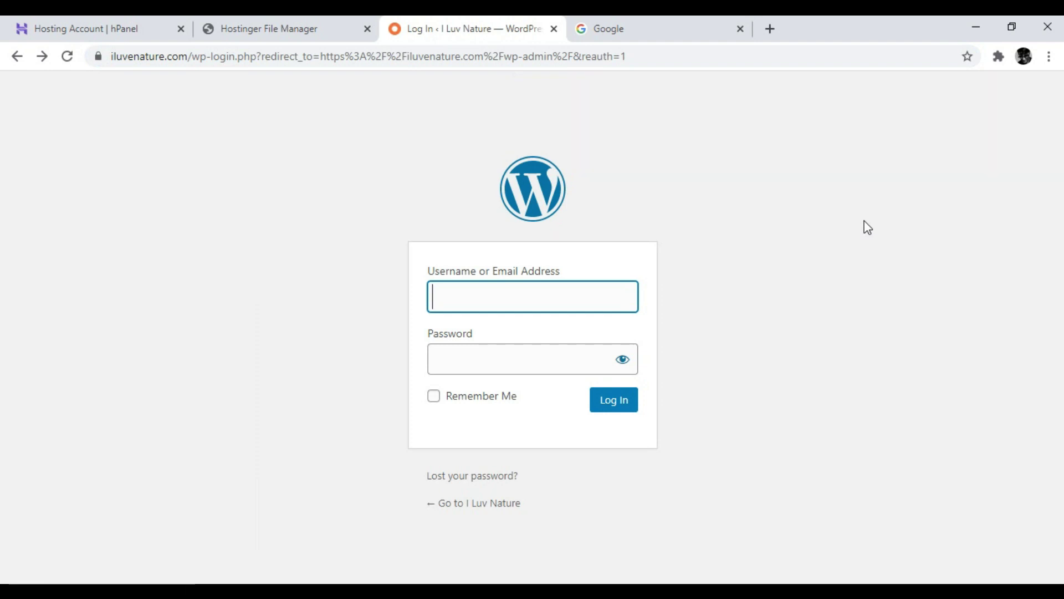
Put the extra ')' back on line 82 of wpforms.php, save and close, then reload with F5
click(269, 28)
click(566, 340)
key(BackSpace)
click(842, 499)
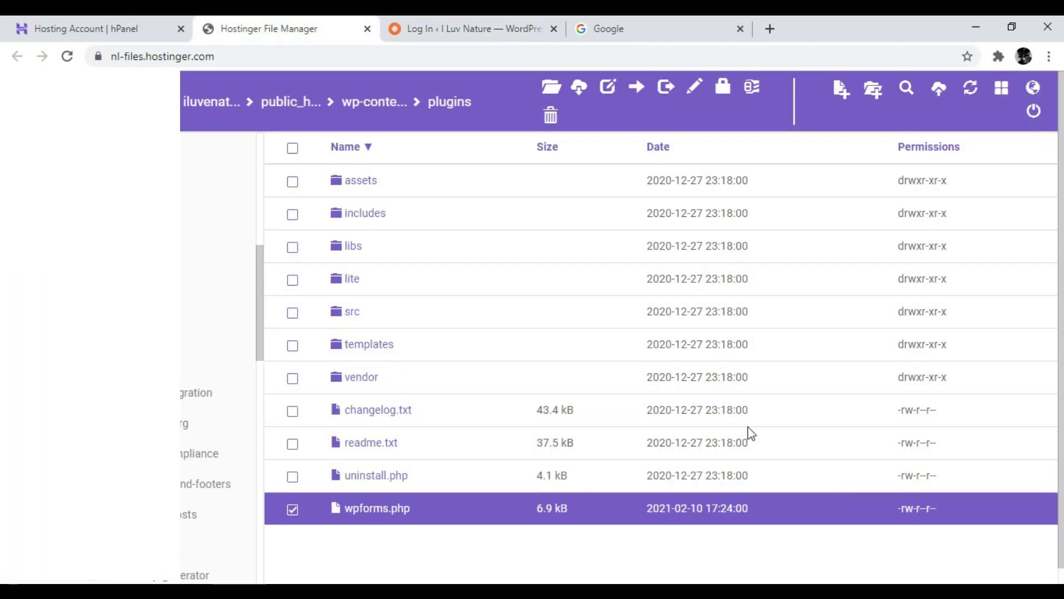
double_click(414, 499)
key(ctrl+Tab)
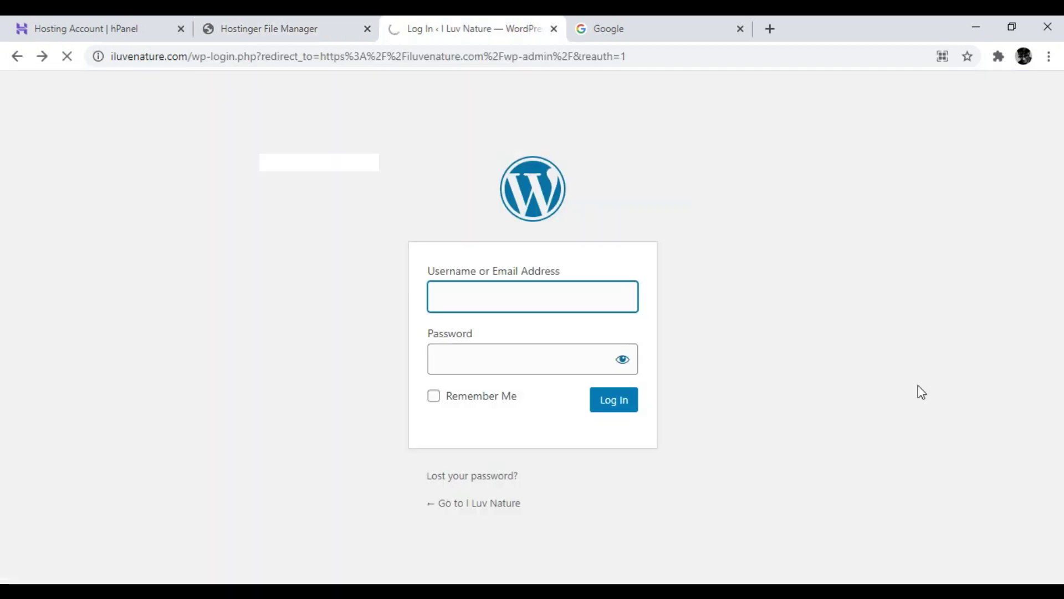
key(F5)
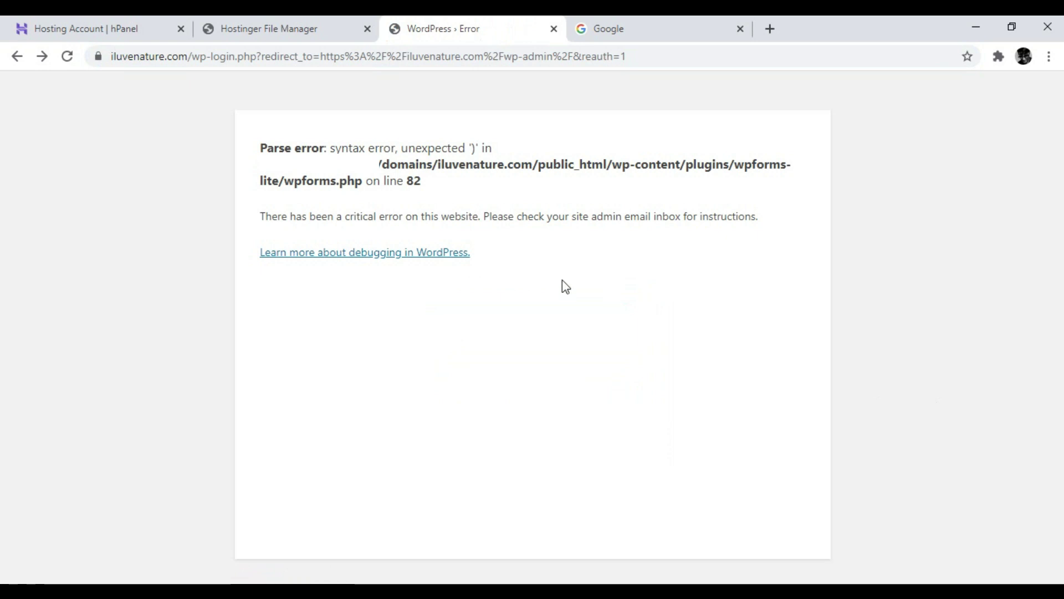
Rename the wpforms-lite folder to wpforms-lite123, then reload the site to reach the login page
click(269, 29)
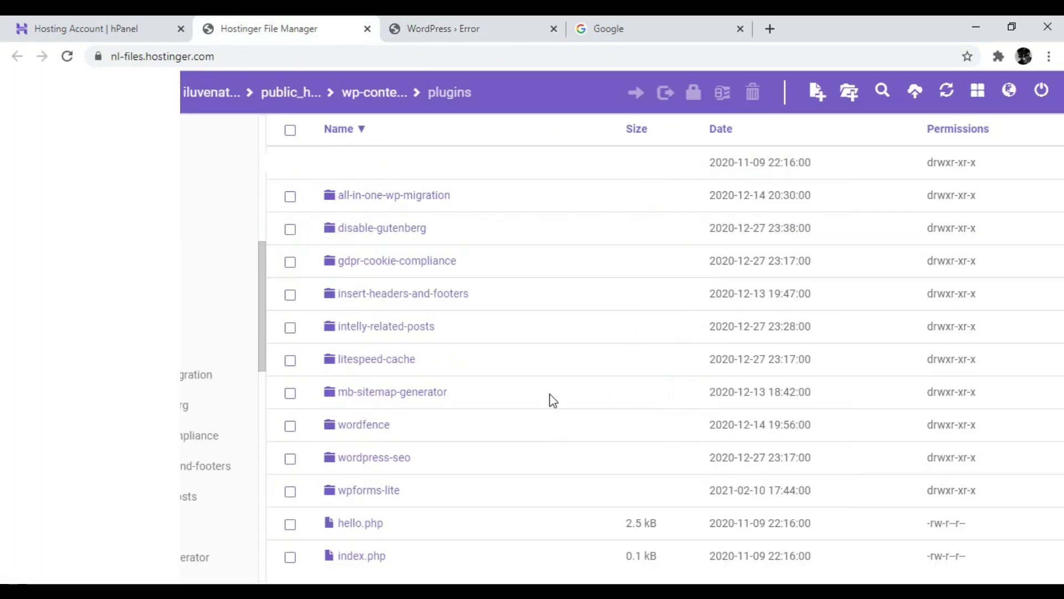
click(384, 494)
right_click(384, 494)
click(432, 468)
click(646, 209)
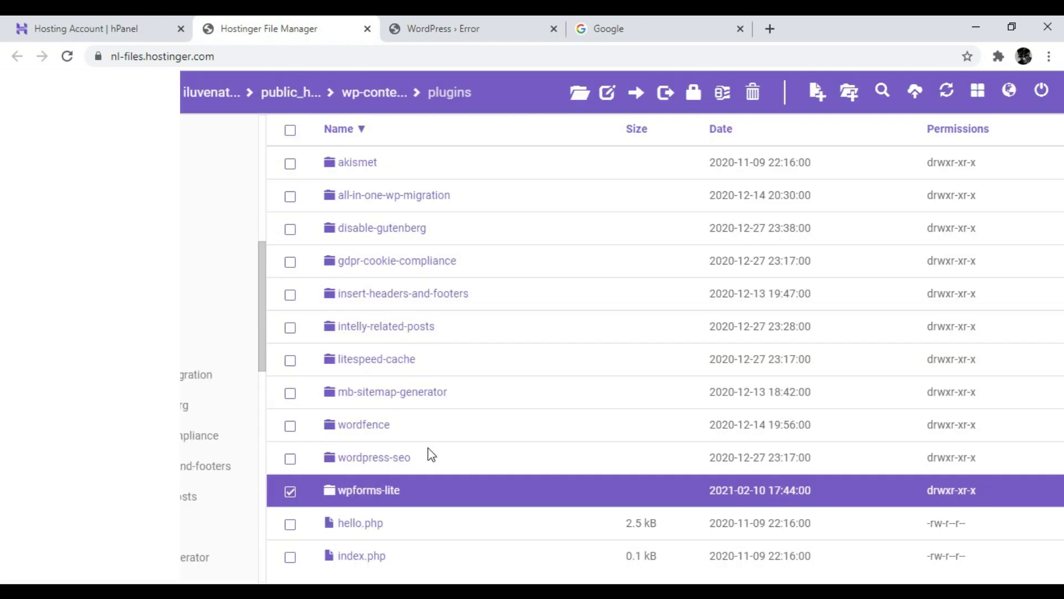
right_click(406, 482)
click(454, 316)
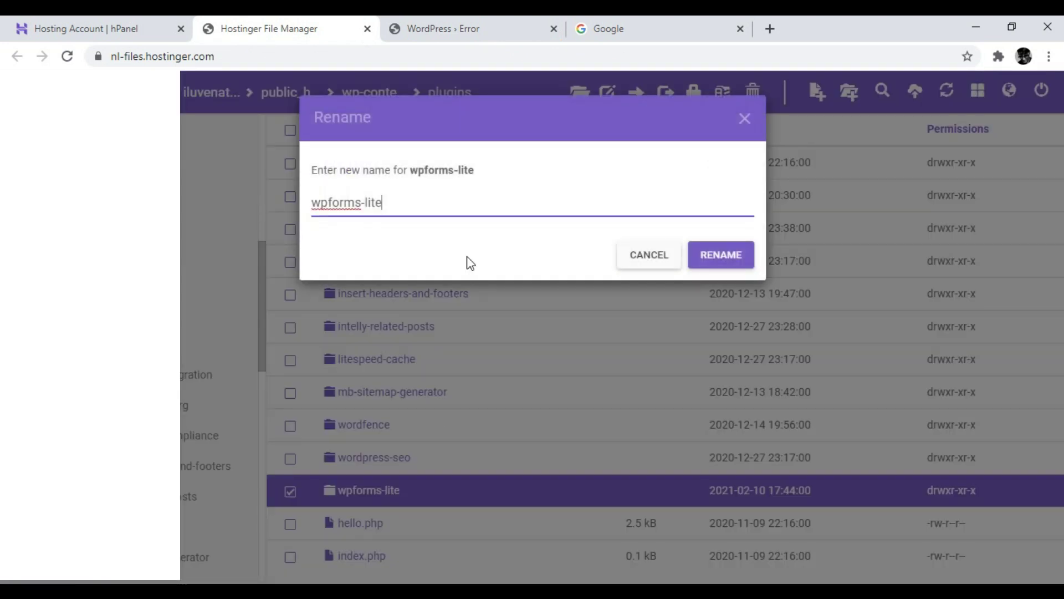
text(123)
click(720, 255)
click(444, 29)
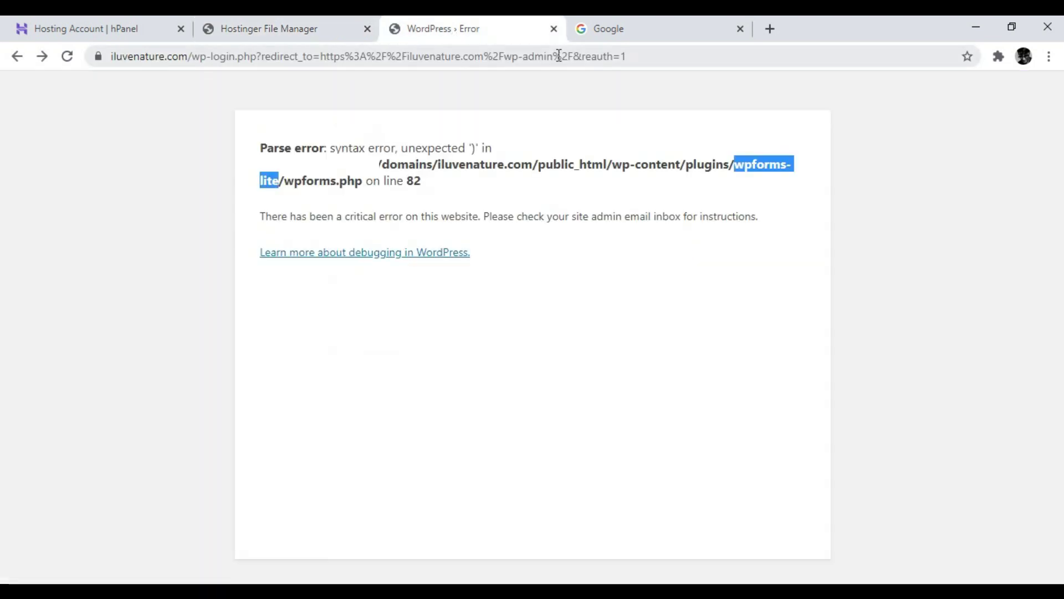
key(Return)
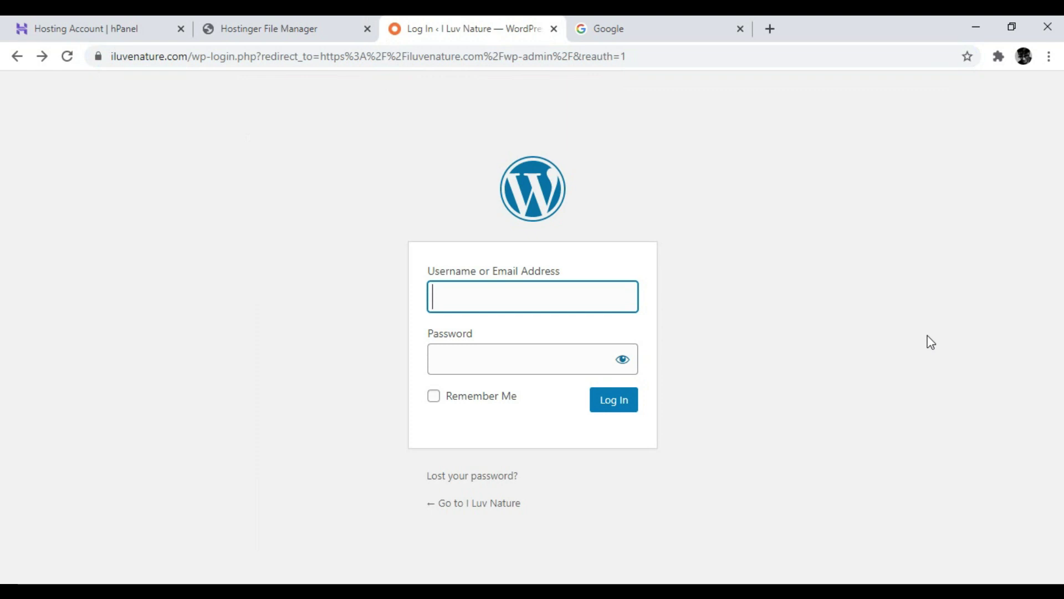
Find the blog-mantra folder in wp-content/themes and start renaming it from its right-click menu
click(269, 28)
click(354, 162)
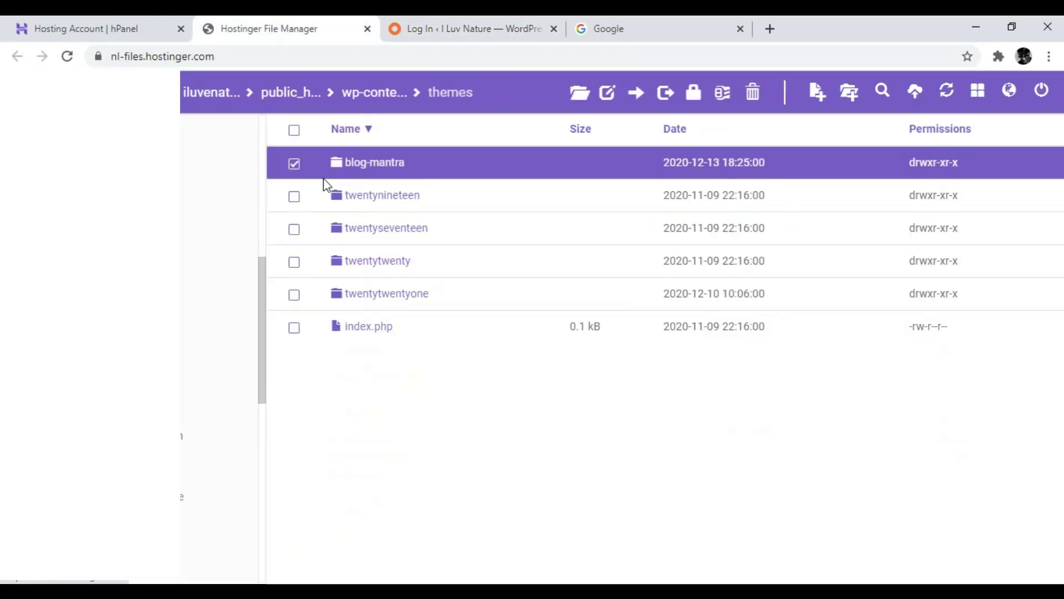
double_click(373, 164)
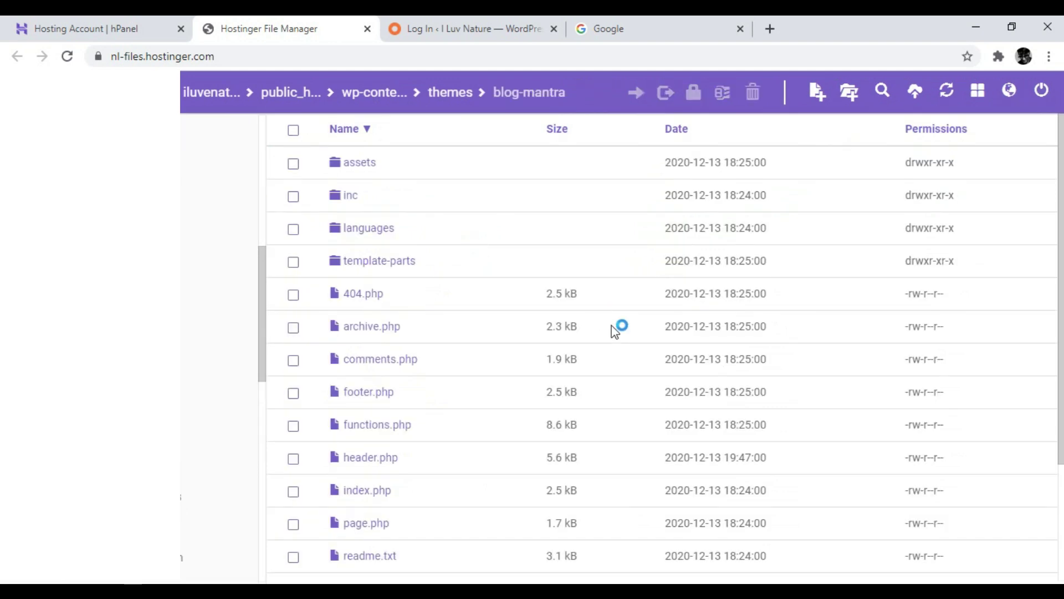
click(450, 92)
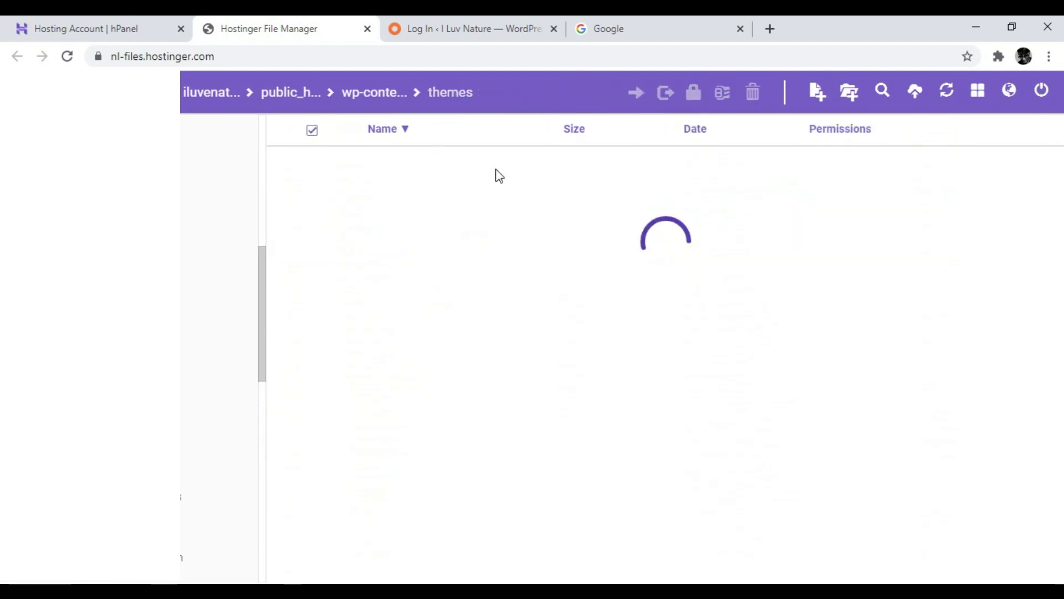
right_click(399, 164)
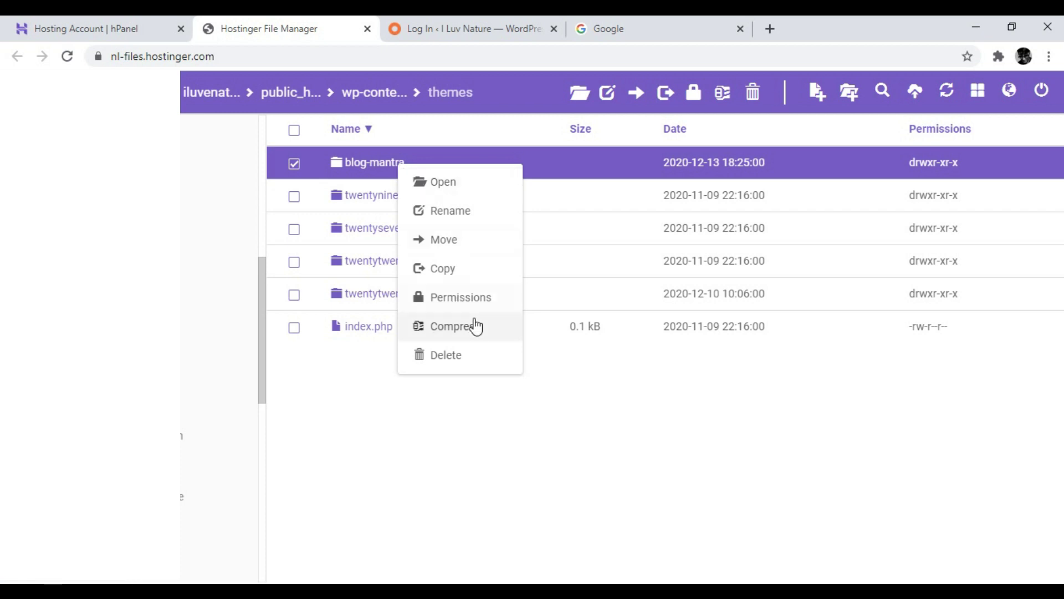
click(466, 211)
text(blog-mantra1)
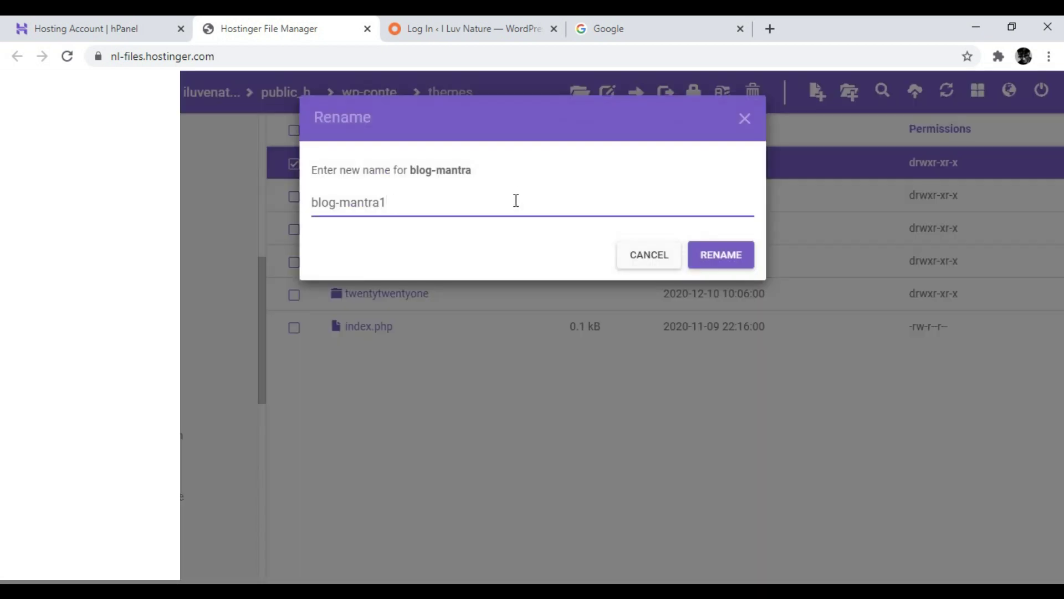
text(23)
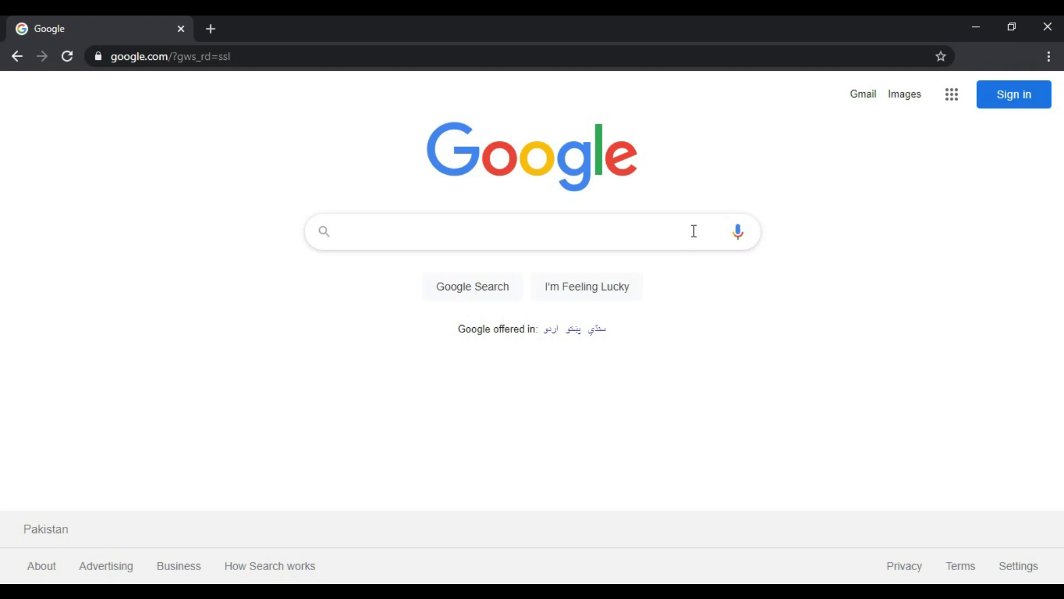
text(dexlogix)
Run the Google search for dexlogix
key(Return)
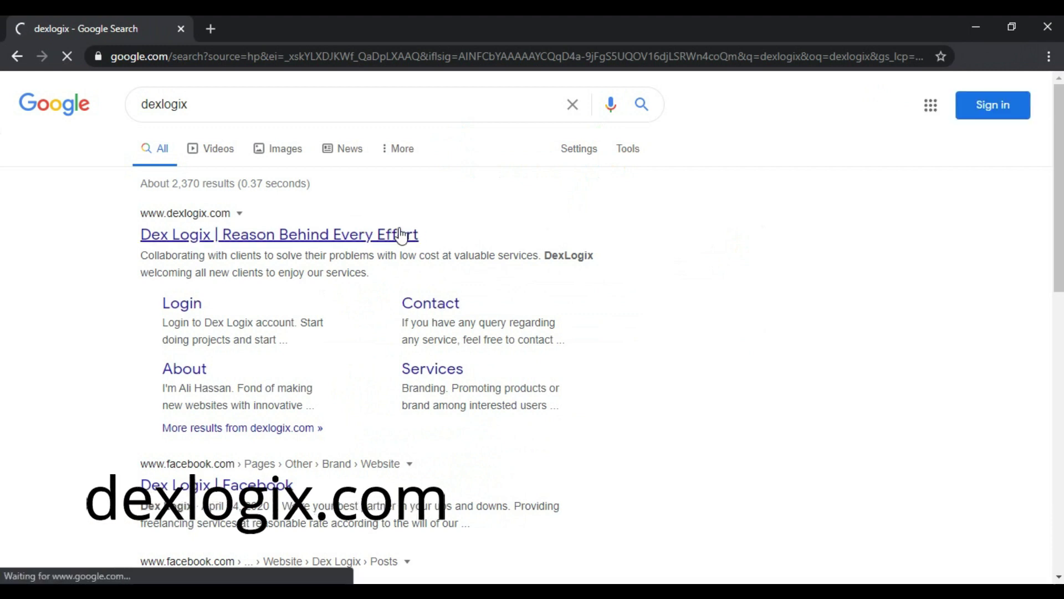
Open the 'Dex Logix | Reason Behind Every Effort' search result to load dexlogix.com
click(399, 234)
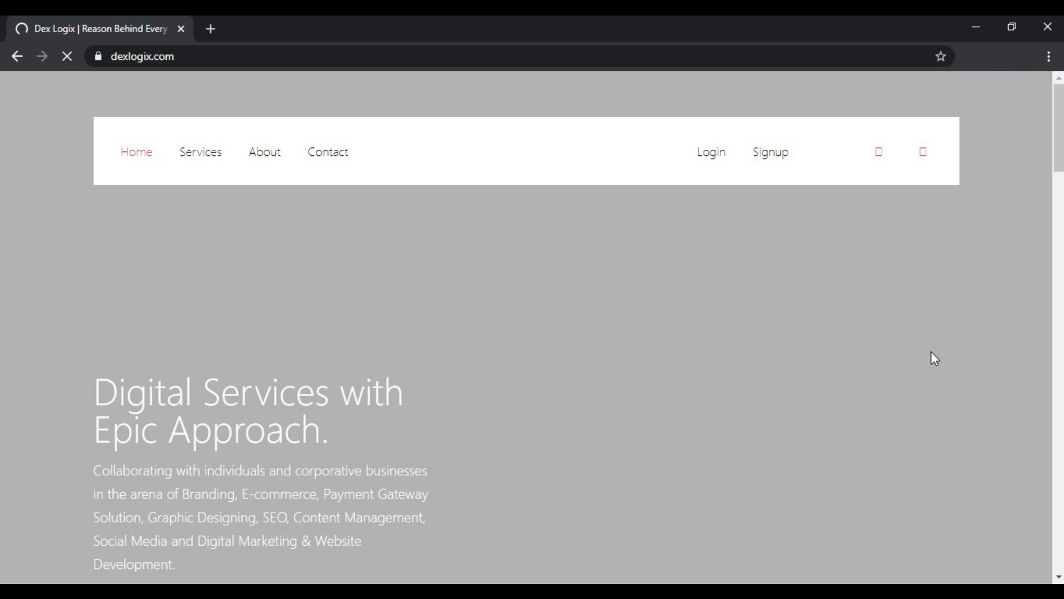